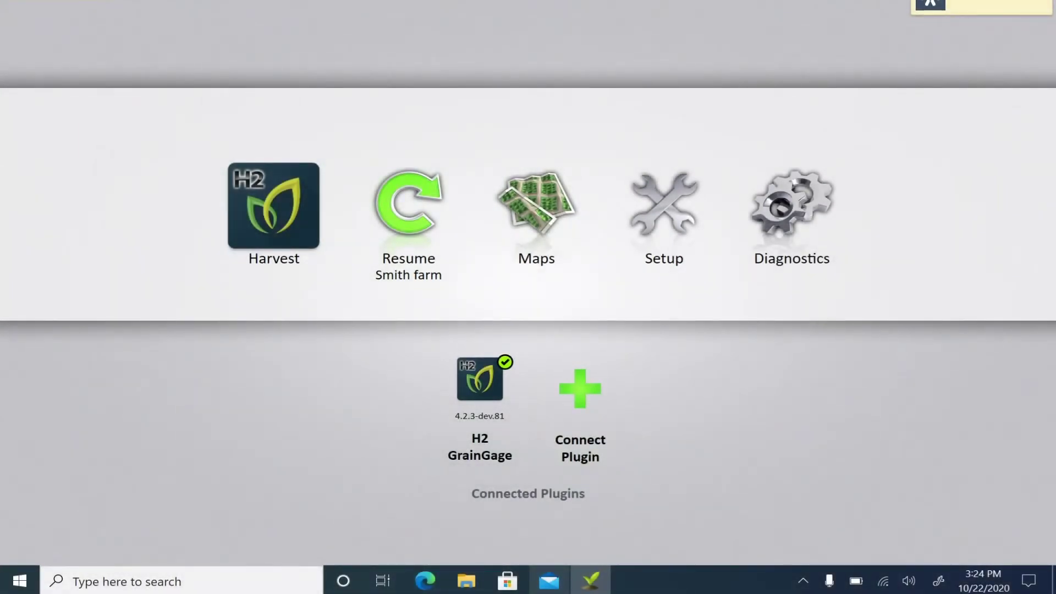
Check the H2 GrainGage weight and moisture diagnostics, and close the diagnostics
{"action": "left_click", "coordinate": [792, 209]}
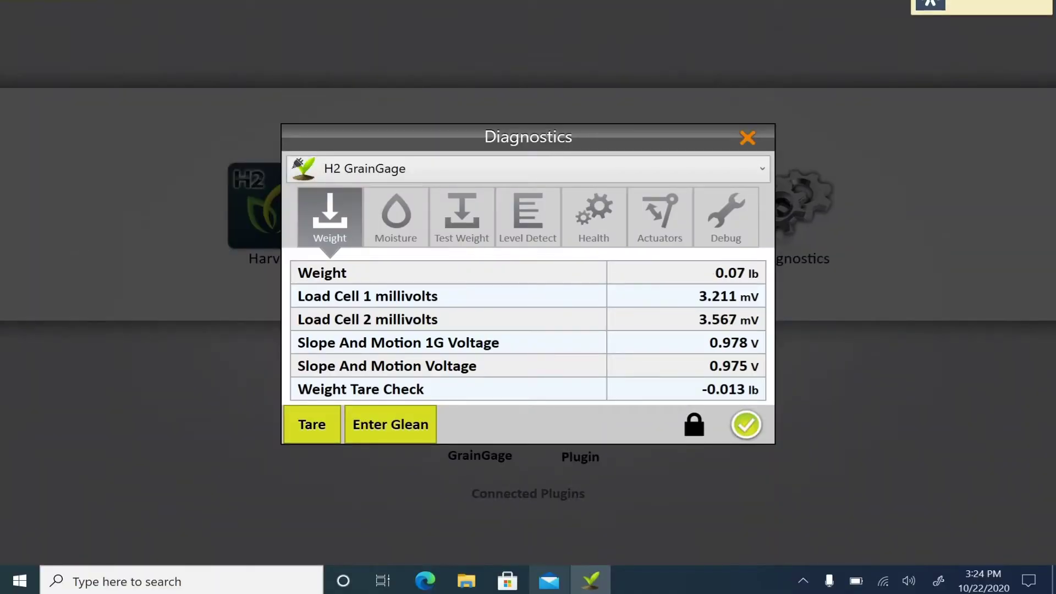
{"action": "left_click", "coordinate": [396, 216]}
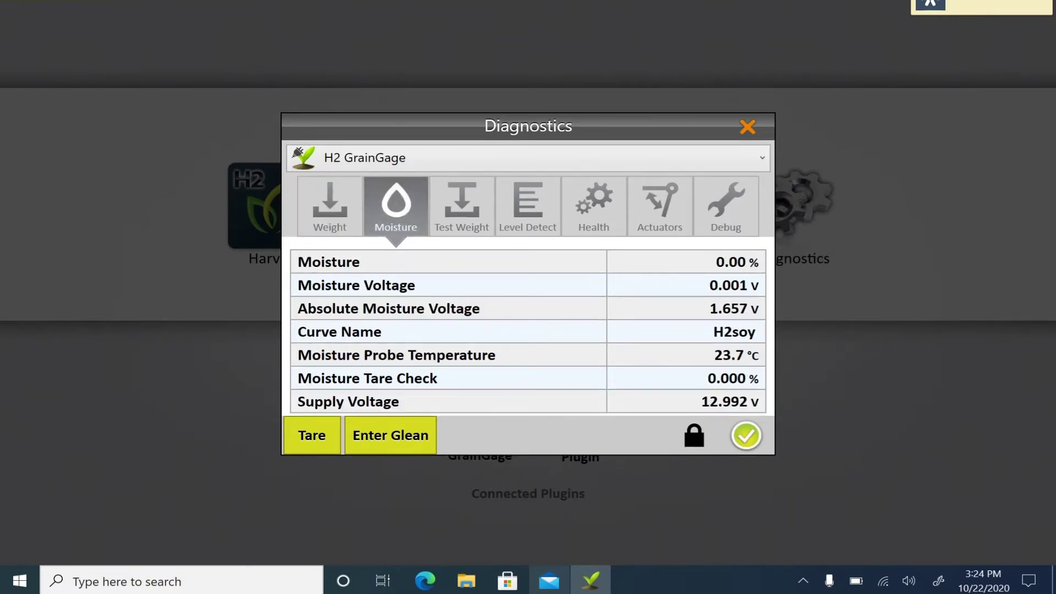
{"action": "key", "text": "Escape"}
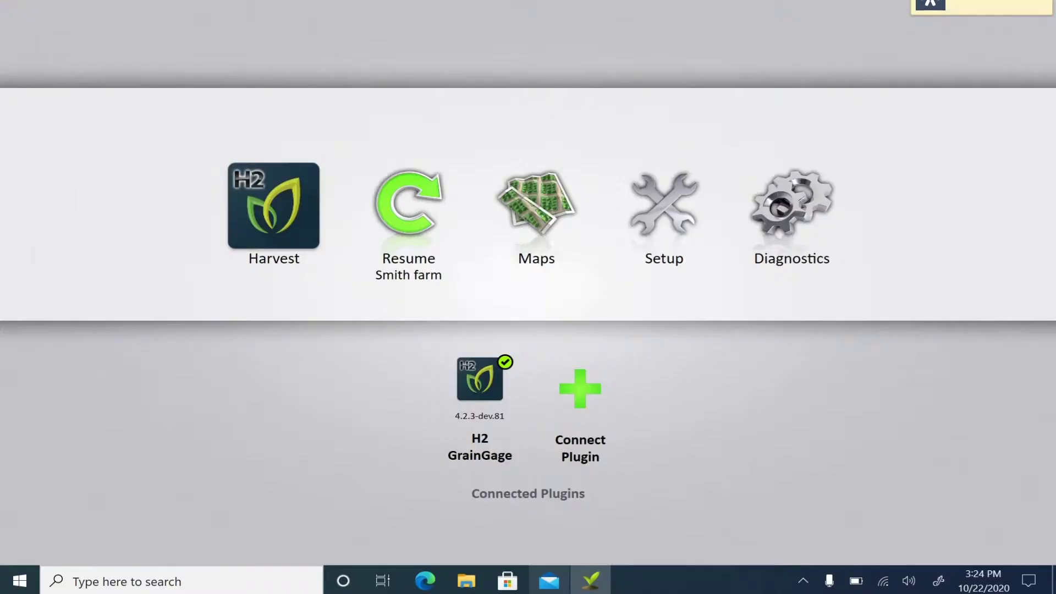
Look through the H2 GrainGage calibration options in the device setup and open the H2soy moisture curve for editing
{"action": "left_click", "coordinate": [664, 215]}
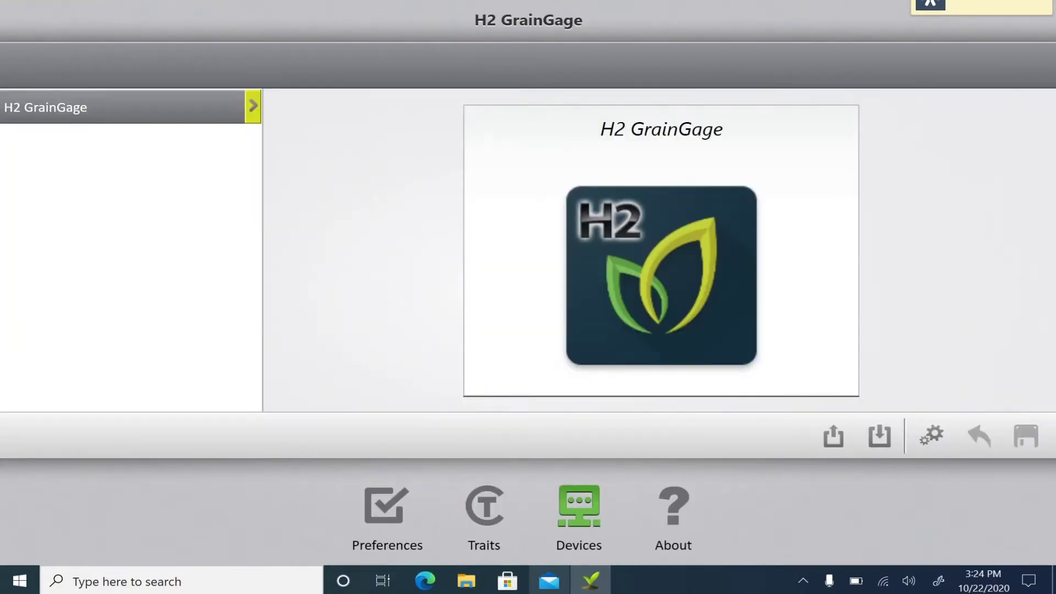
{"action": "left_click", "coordinate": [70, 104]}
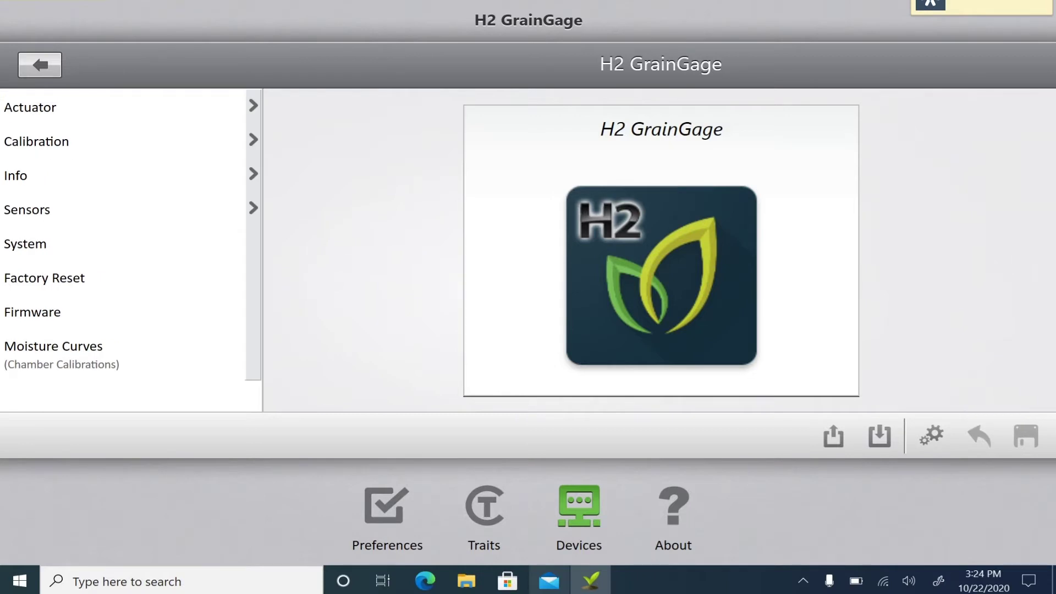
{"action": "left_click", "coordinate": [36, 141]}
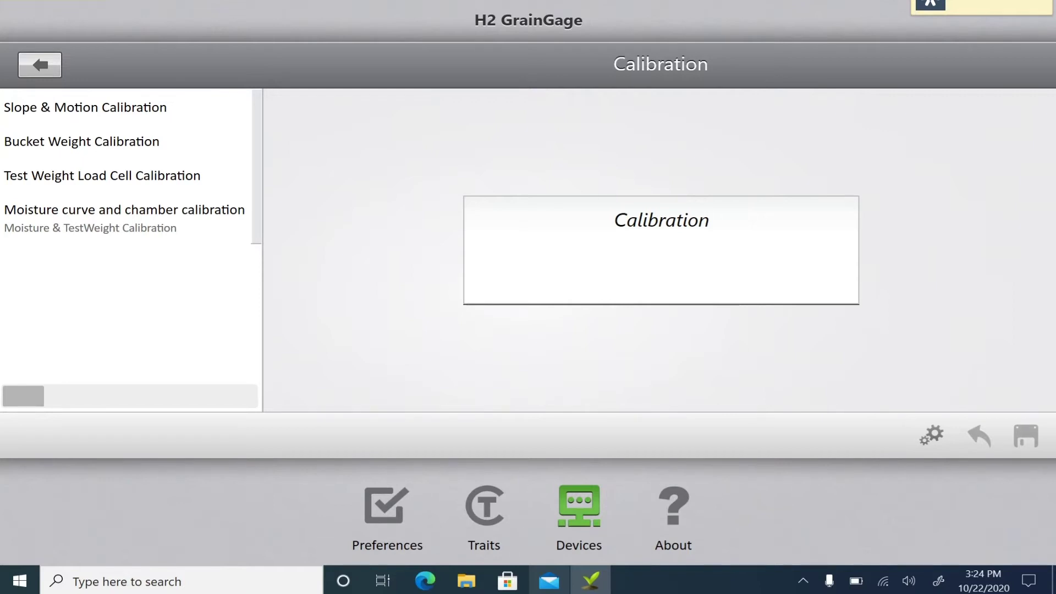
{"action": "left_click", "coordinate": [39, 65]}
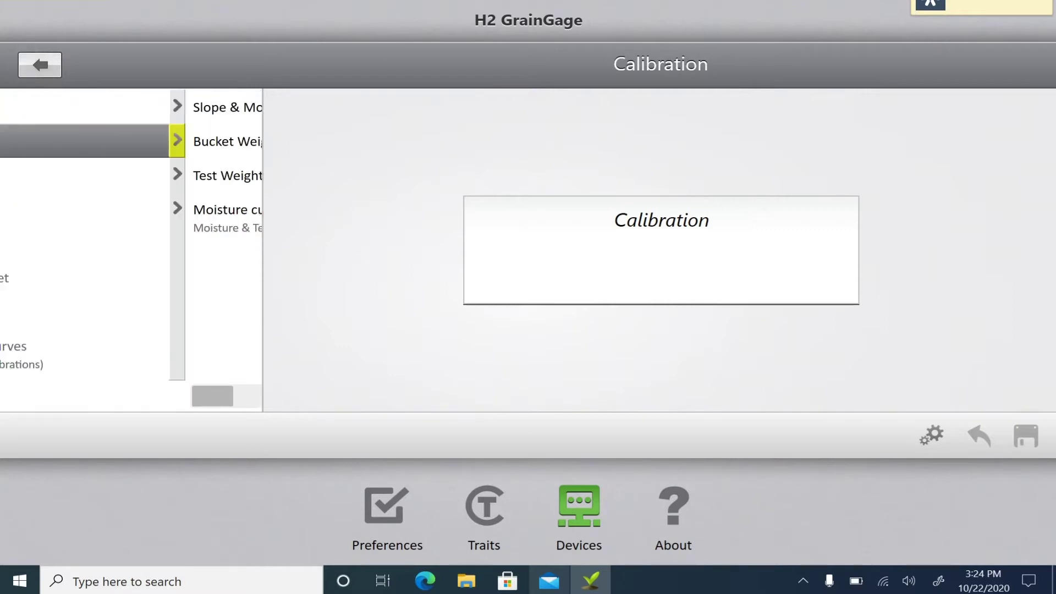
{"action": "left_click", "coordinate": [53, 352]}
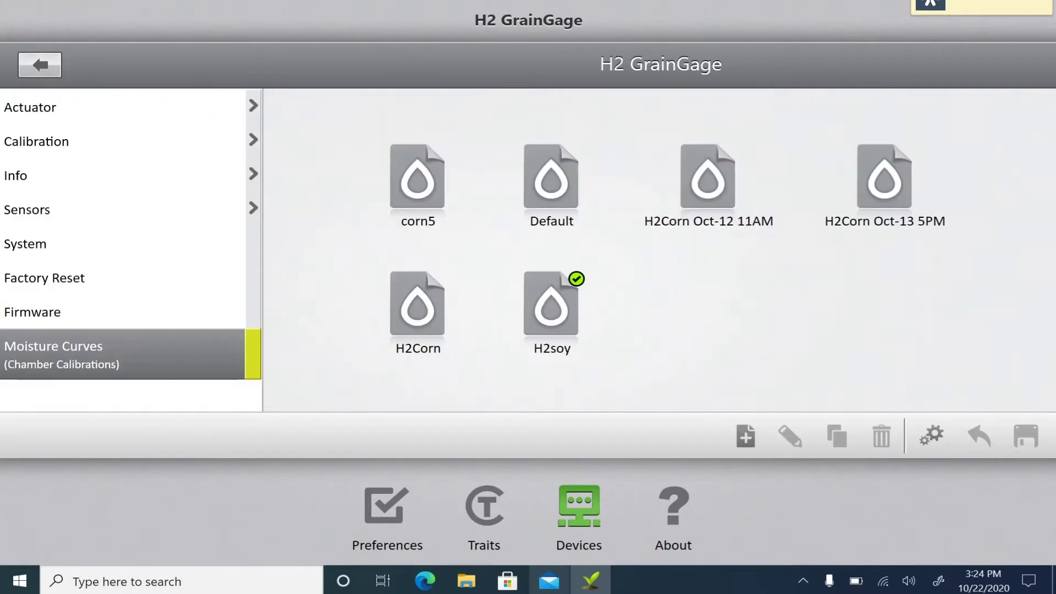
{"action": "left_click", "coordinate": [551, 303]}
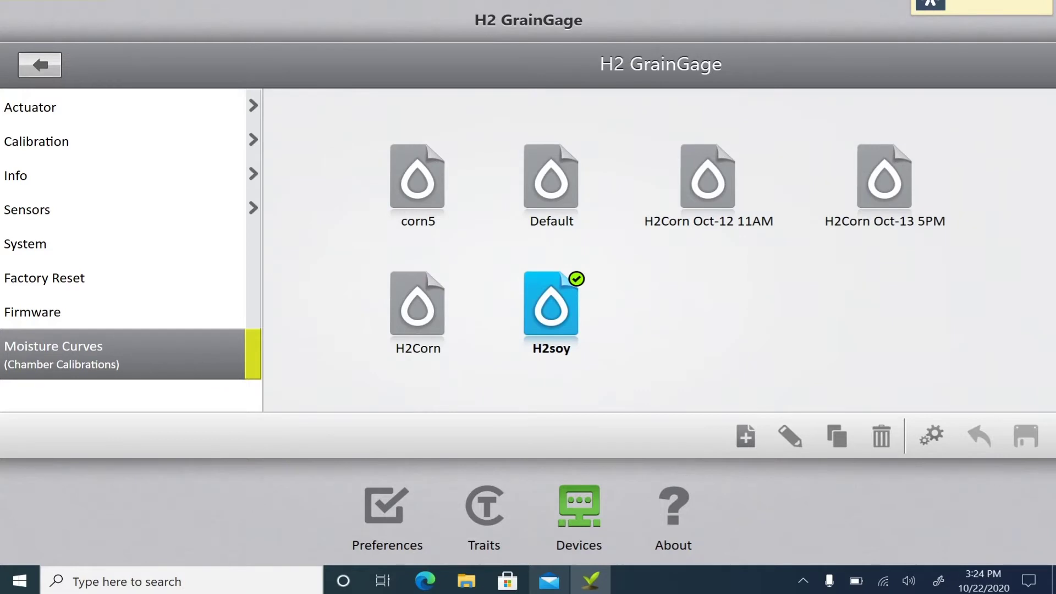
{"action": "left_click", "coordinate": [790, 436]}
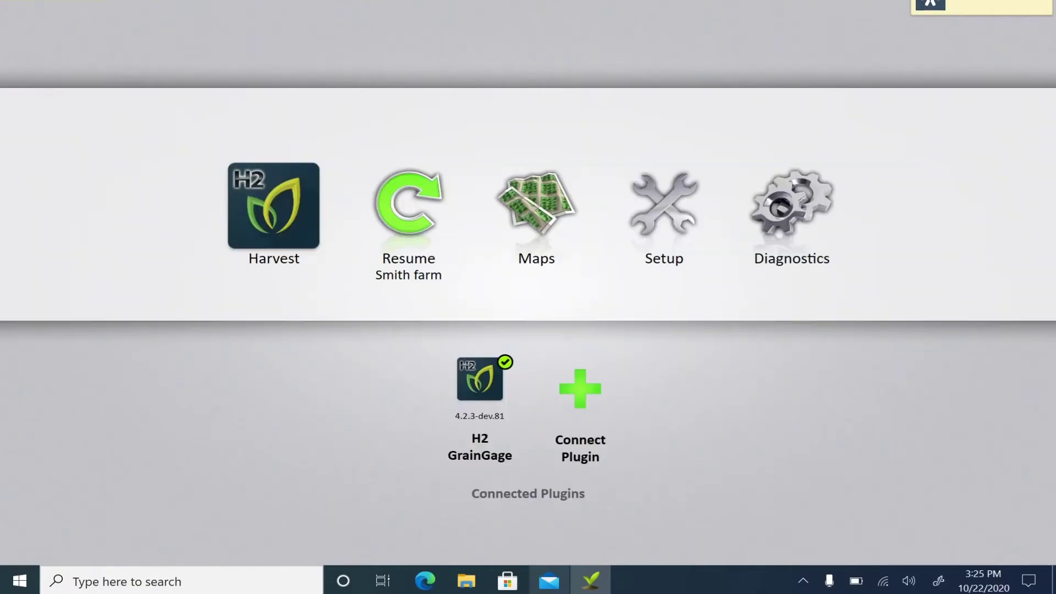
Begin harvest setup for the Smith farm map and set the starting location to range 10, row 3 on the map
{"action": "left_click", "coordinate": [536, 212]}
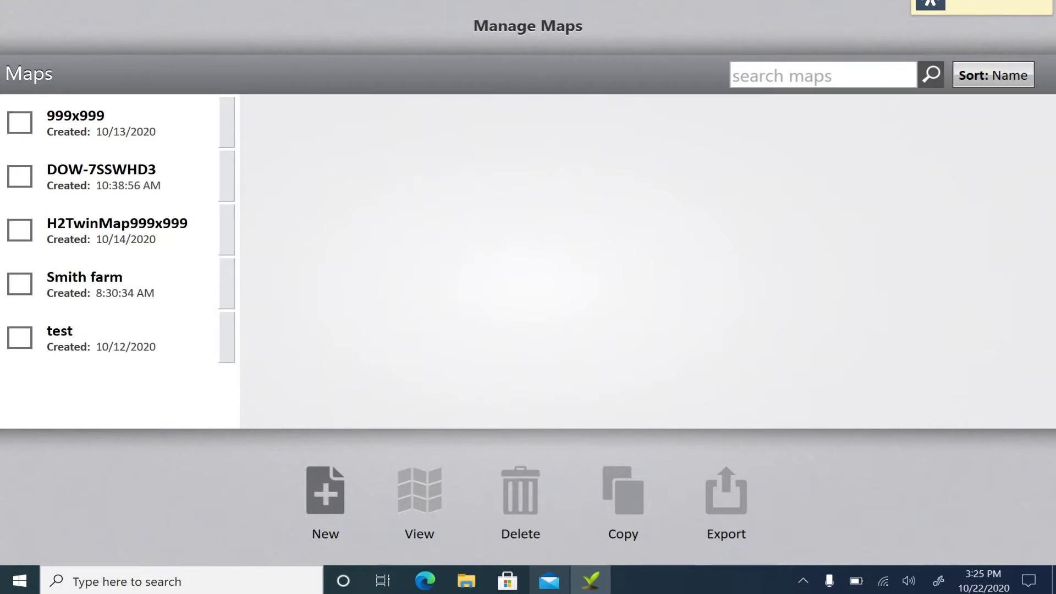
{"action": "left_click", "coordinate": [83, 283]}
{"action": "left_click", "coordinate": [82, 283]}
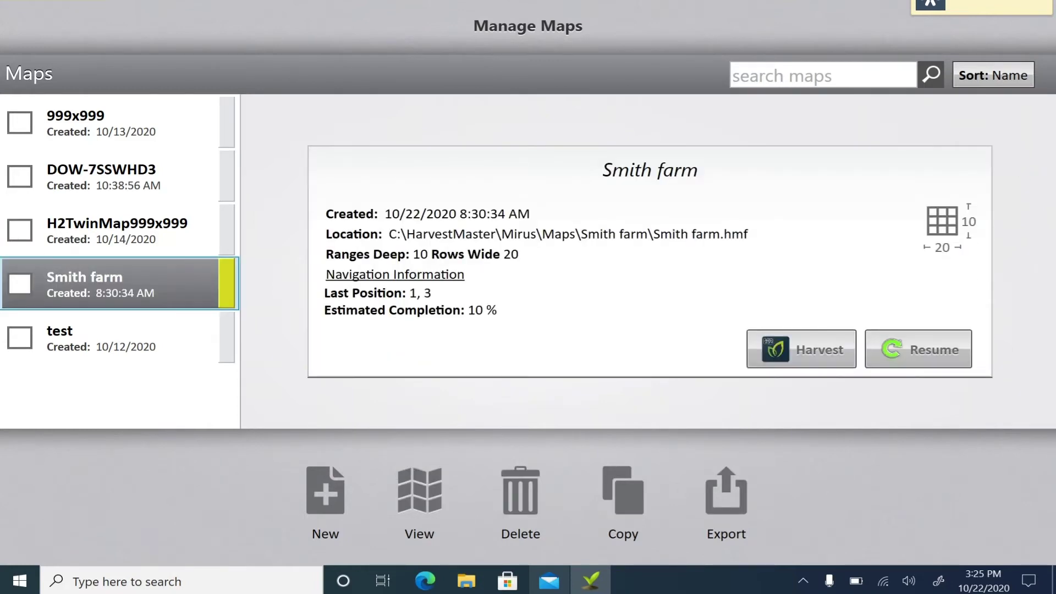
{"action": "left_click", "coordinate": [801, 349]}
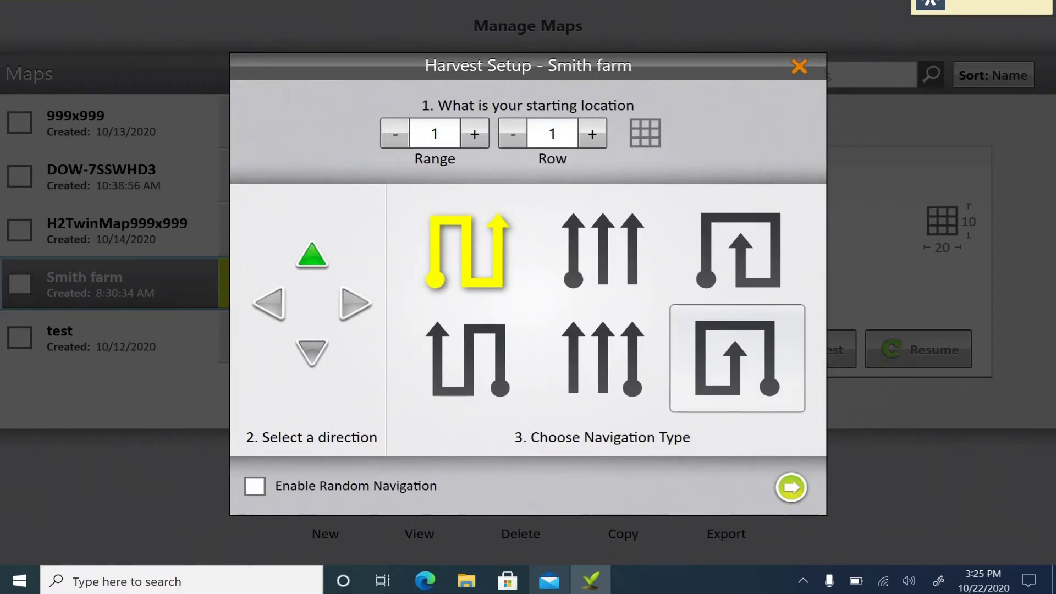
{"action": "left_click", "coordinate": [645, 133]}
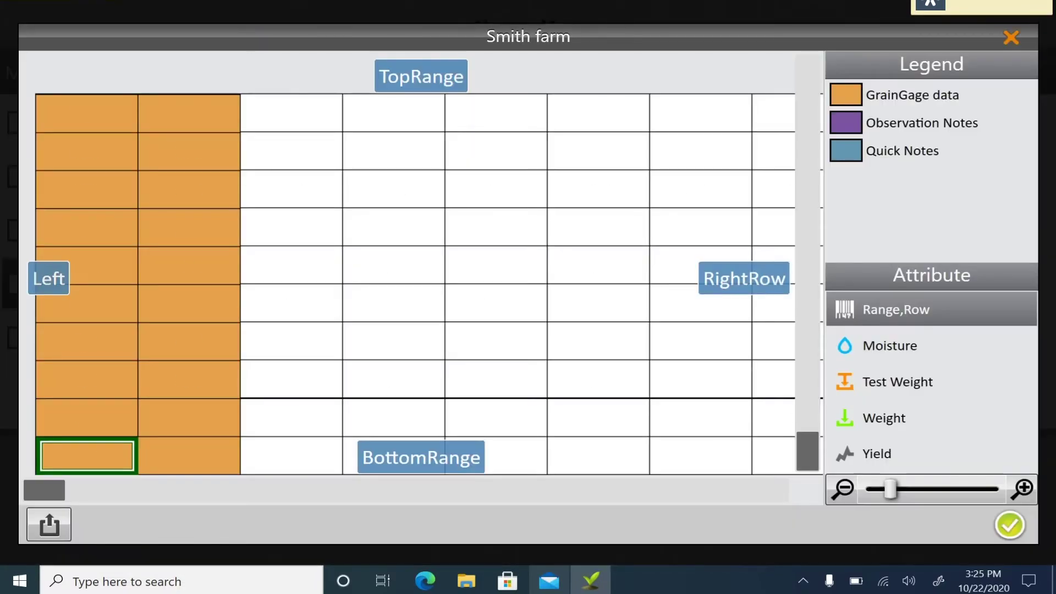
{"action": "left_click", "coordinate": [290, 113]}
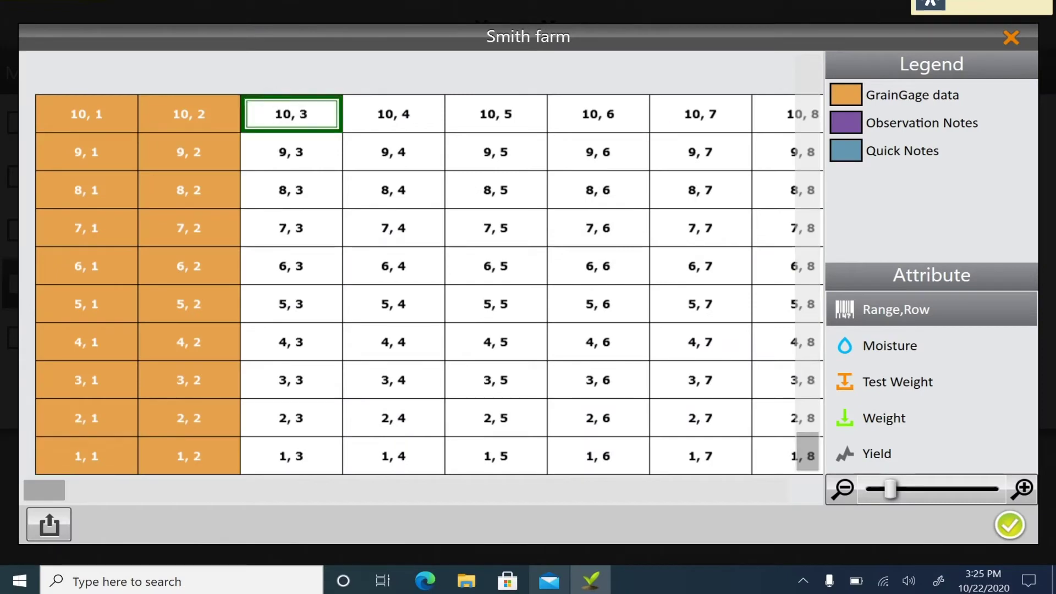
{"action": "left_click", "coordinate": [284, 113]}
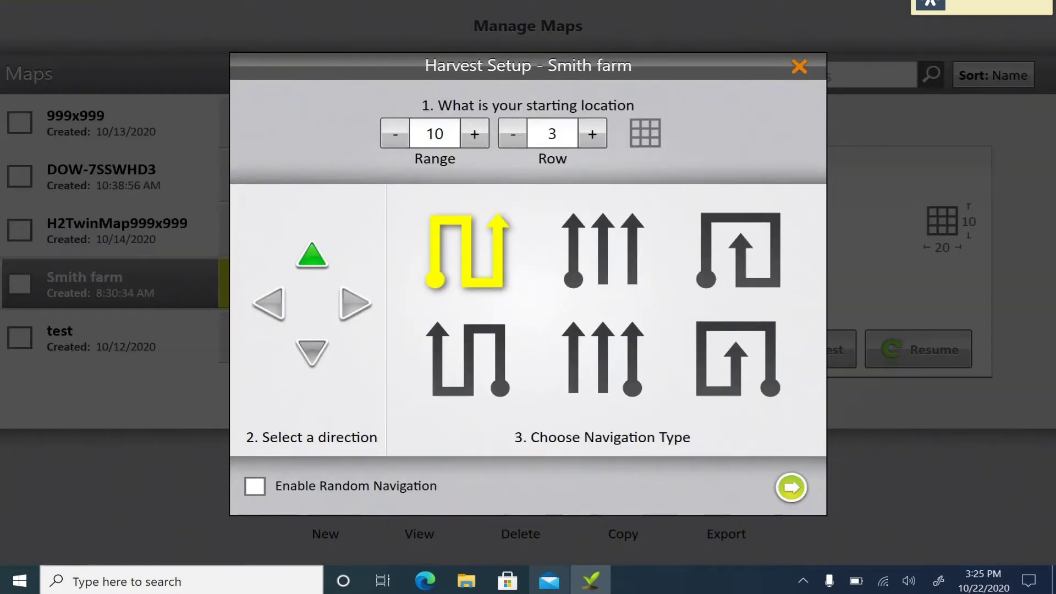
Accept the serpentine navigation, record weight and moisture/test weight, and use the H2soy moisture curve to open the harvest screen
{"action": "left_click", "coordinate": [791, 487]}
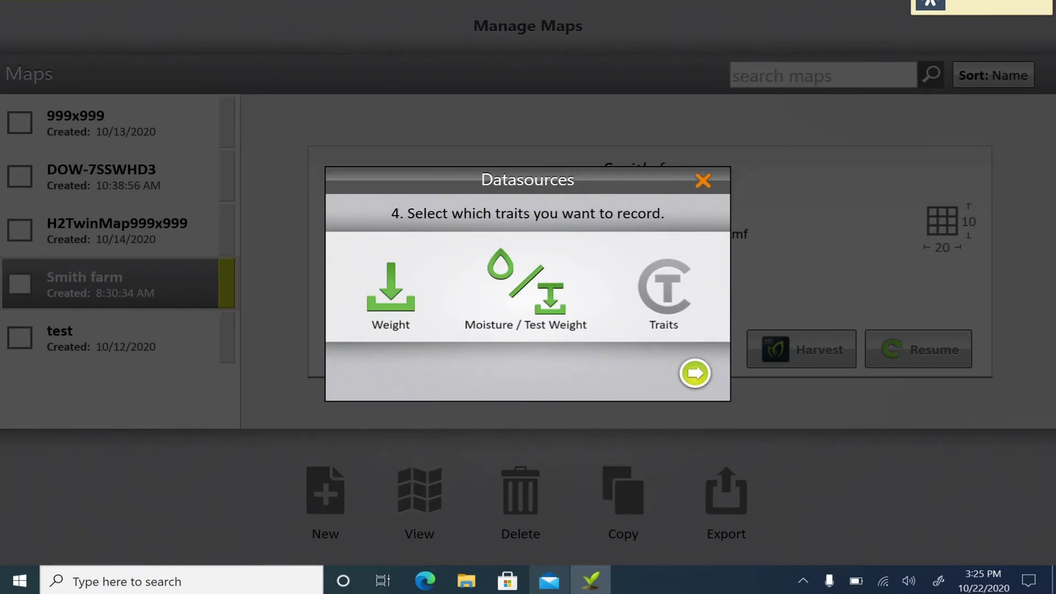
{"action": "left_click", "coordinate": [694, 373]}
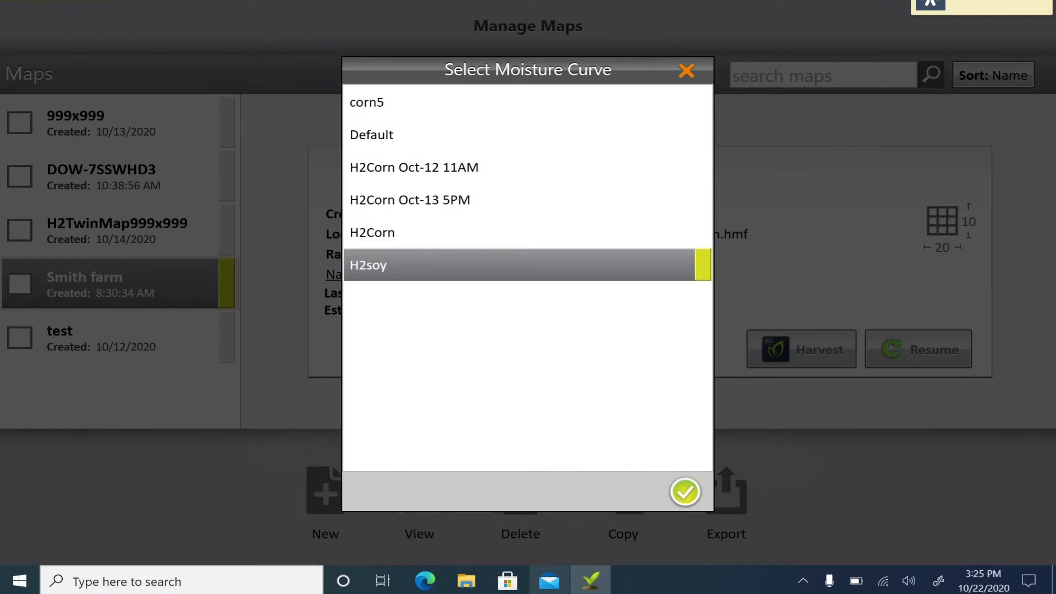
{"action": "left_click", "coordinate": [685, 492]}
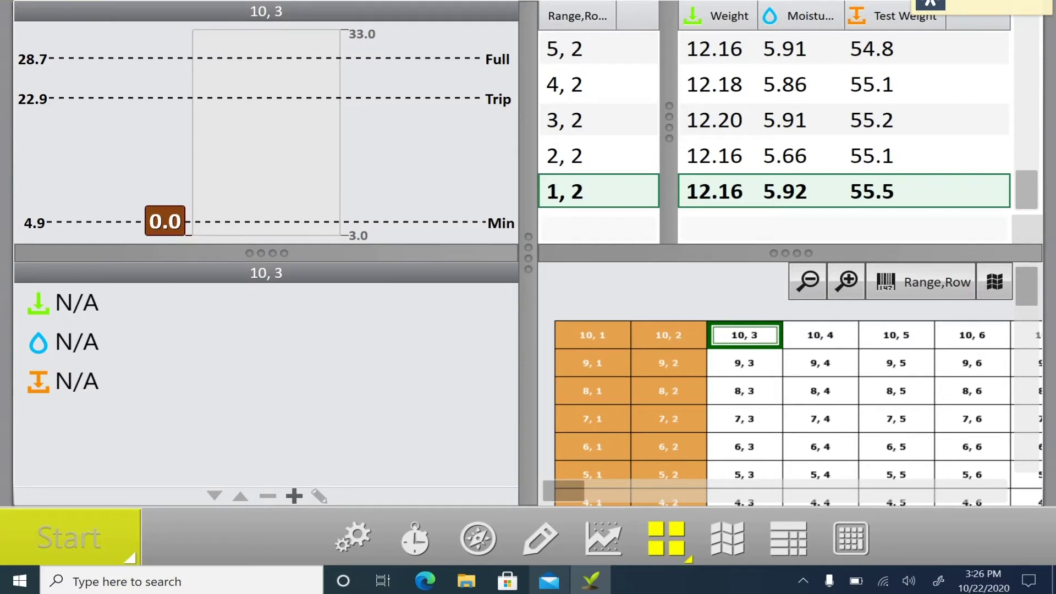
Try the Cycle Data view in place of the harvest screen's plot list, and restore the List view
{"action": "left_click", "coordinate": [665, 539]}
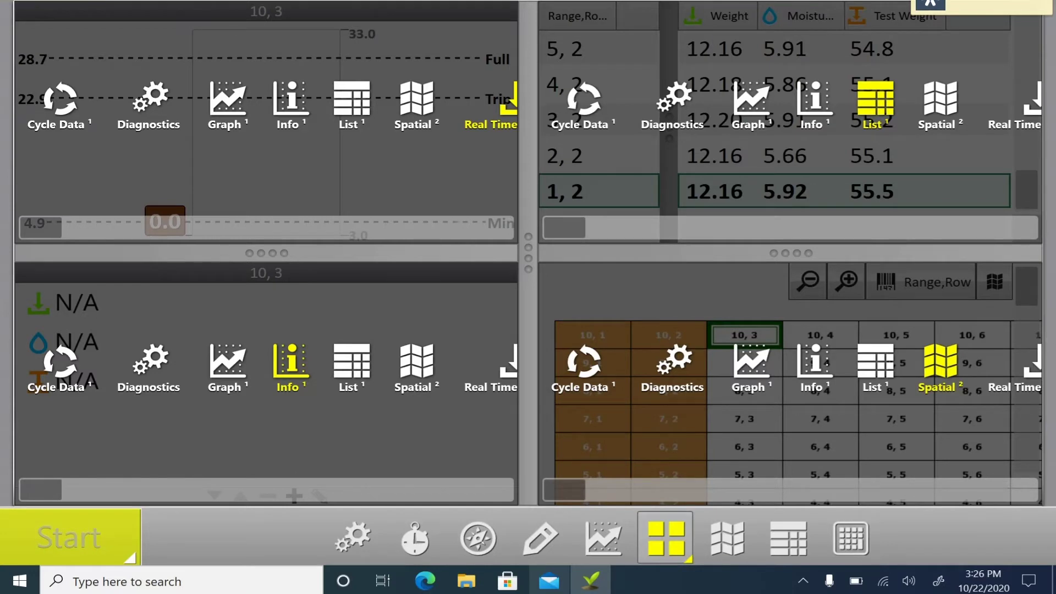
{"action": "left_click", "coordinate": [583, 105]}
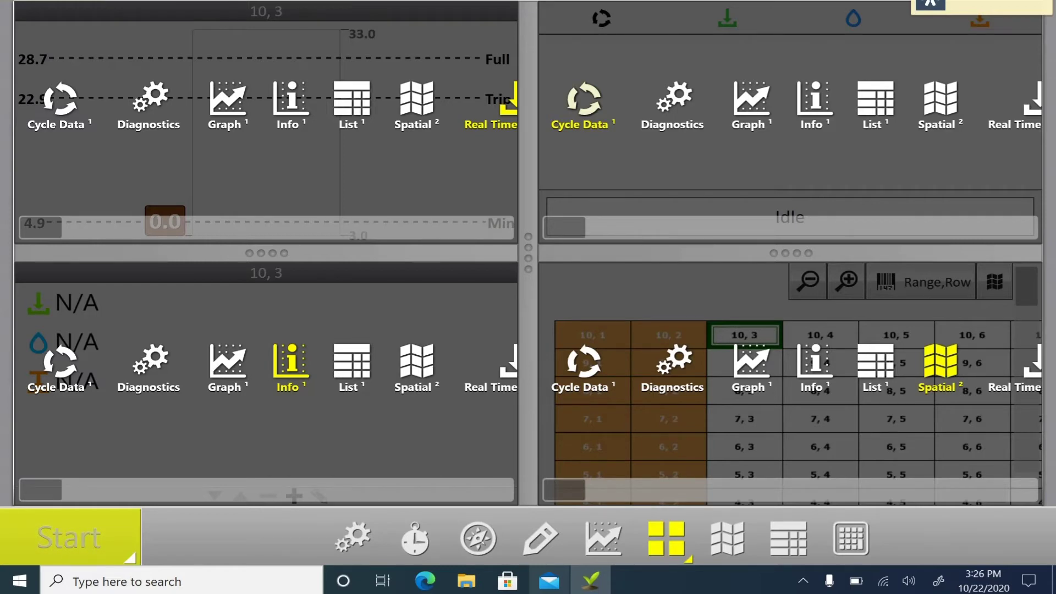
{"action": "left_click", "coordinate": [875, 101]}
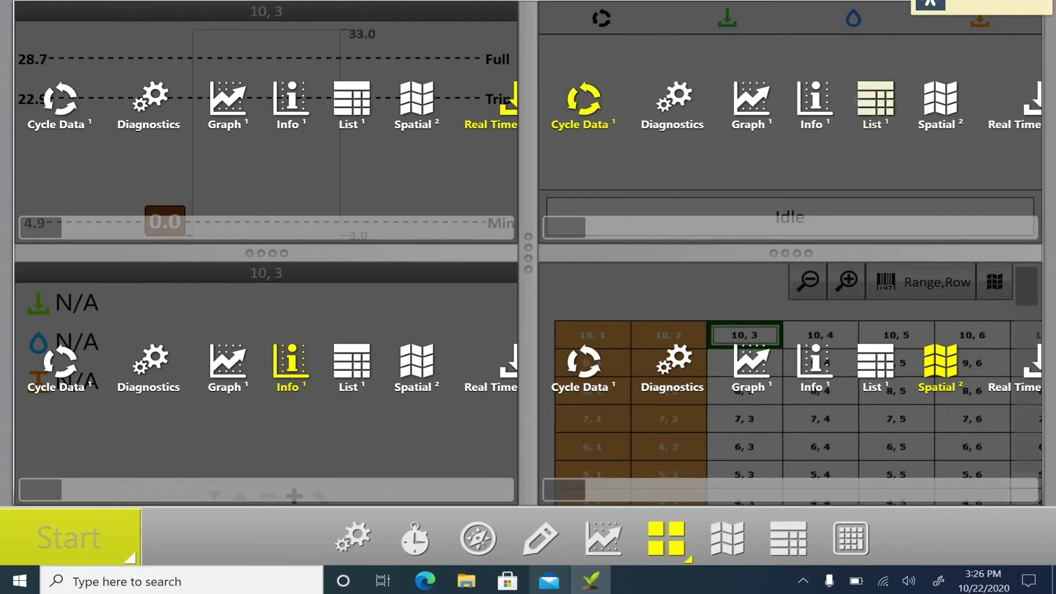
{"action": "left_click", "coordinate": [665, 538]}
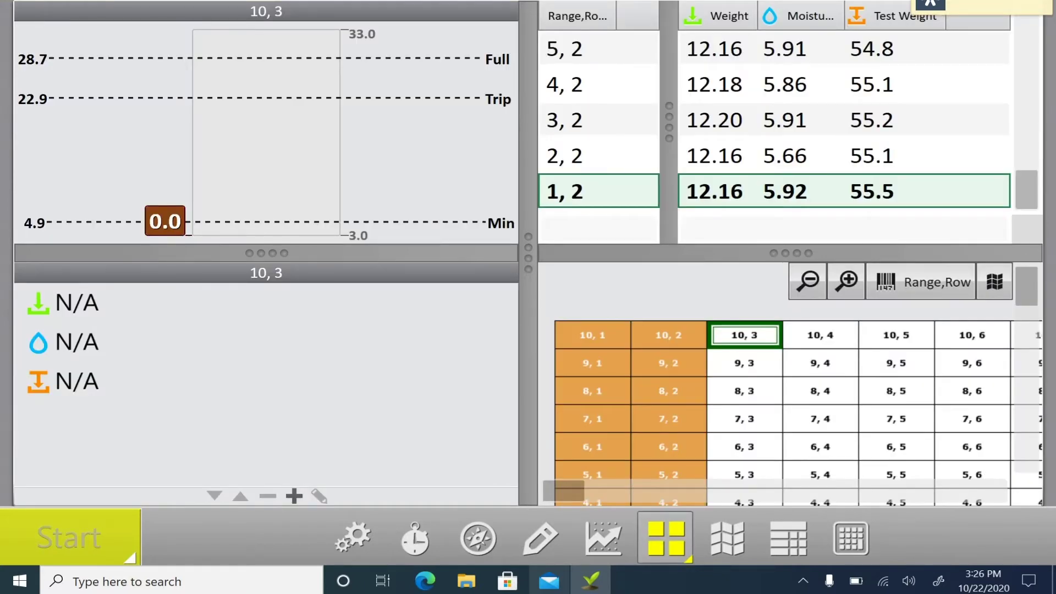
Start harvesting to record data for plots 10, 3 and 10, 4
{"action": "left_click", "coordinate": [70, 536]}
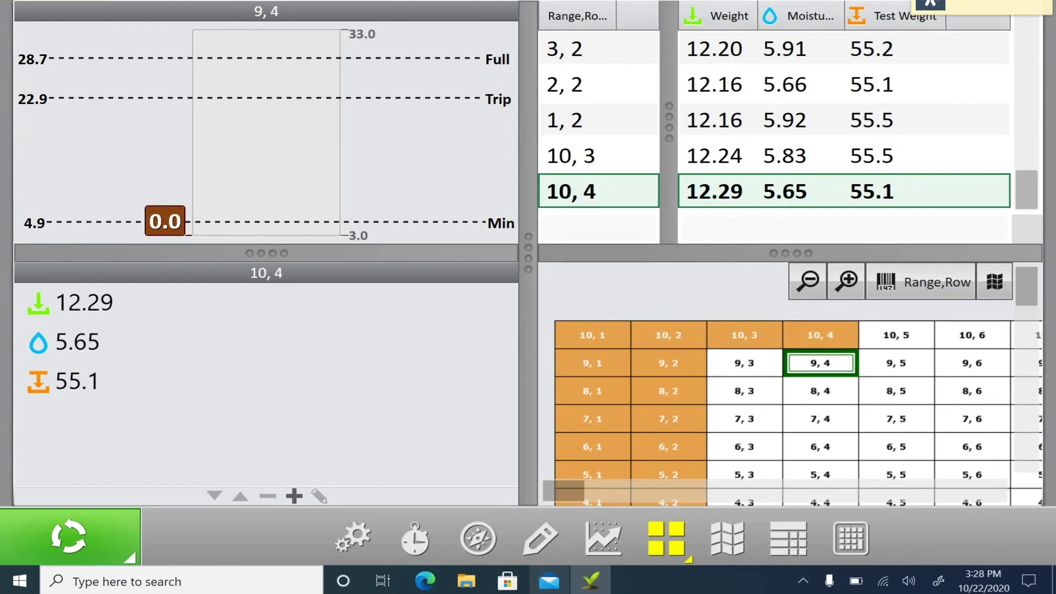
Review the weight diagnostics and the cycle settings from the harvest screen, closing each without changes
{"action": "left_click", "coordinate": [351, 537]}
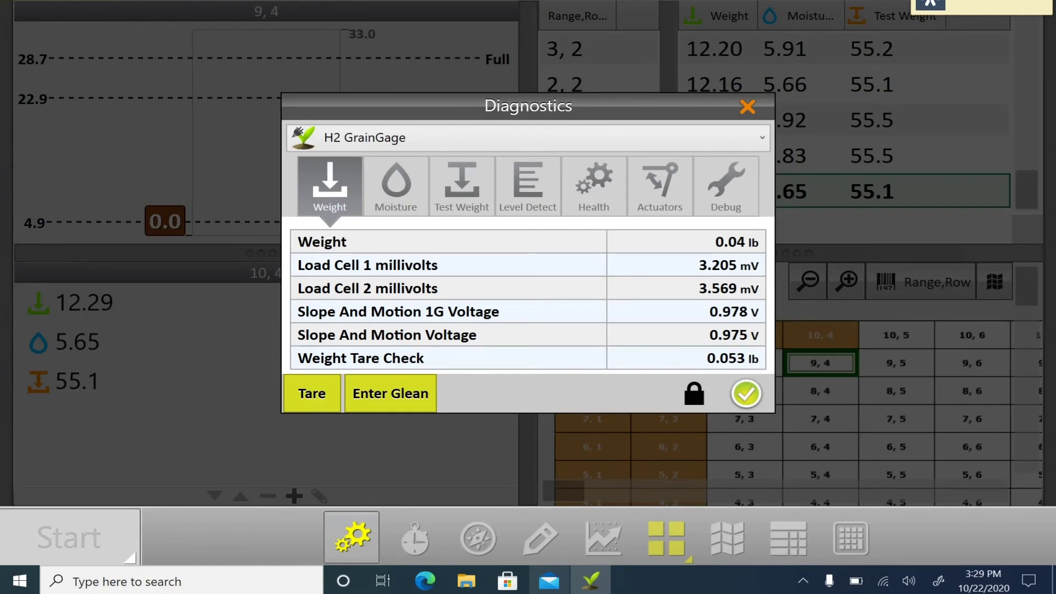
{"action": "left_click", "coordinate": [751, 106]}
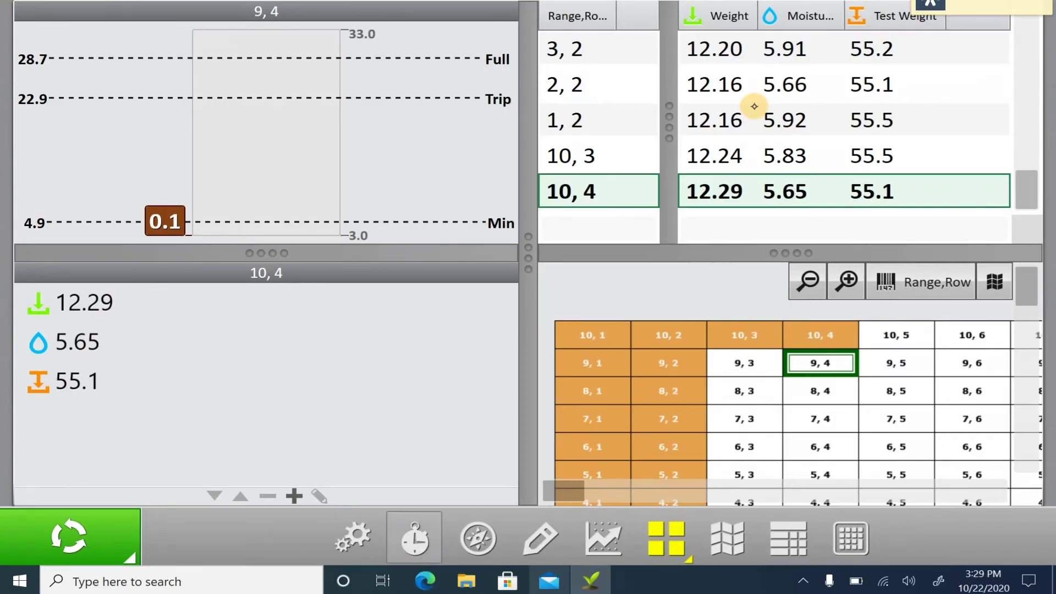
{"action": "left_click", "coordinate": [129, 557]}
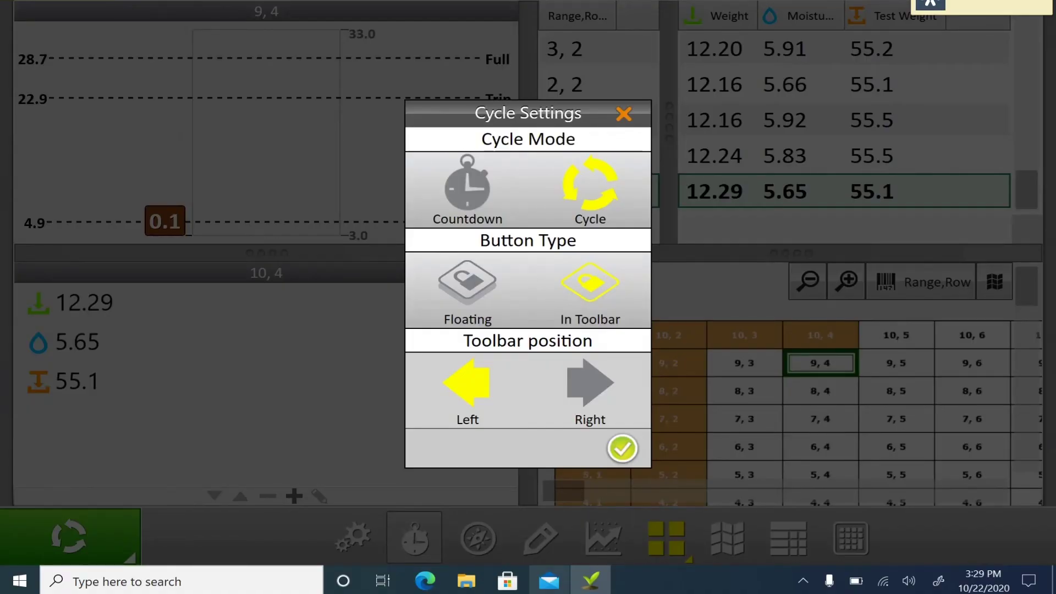
{"action": "left_click", "coordinate": [623, 114]}
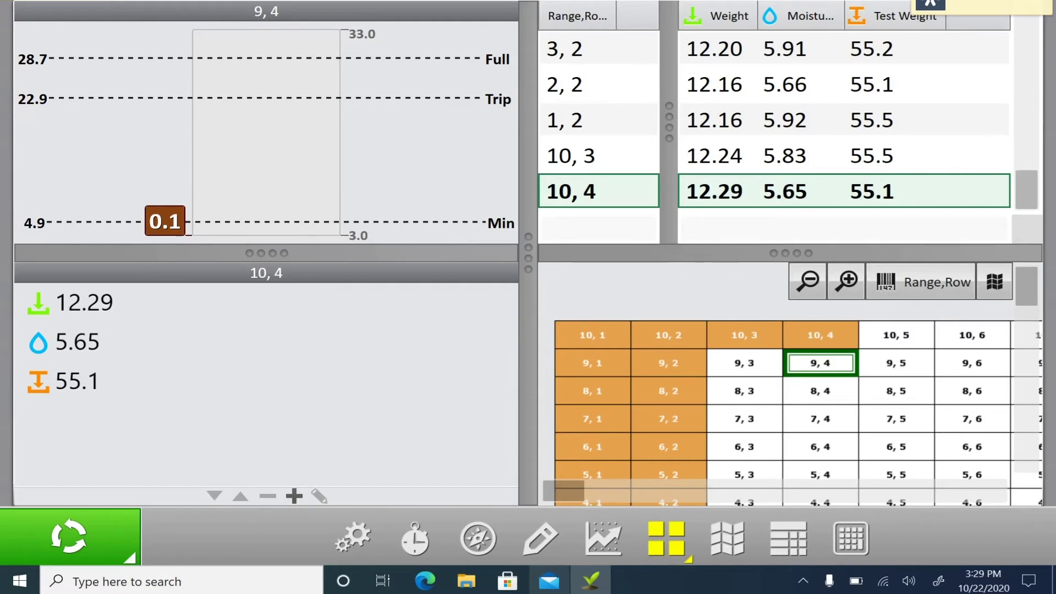
Review the change-location options and the observation notes for plot 9, 4, closing each without changes
{"action": "left_click", "coordinate": [478, 538]}
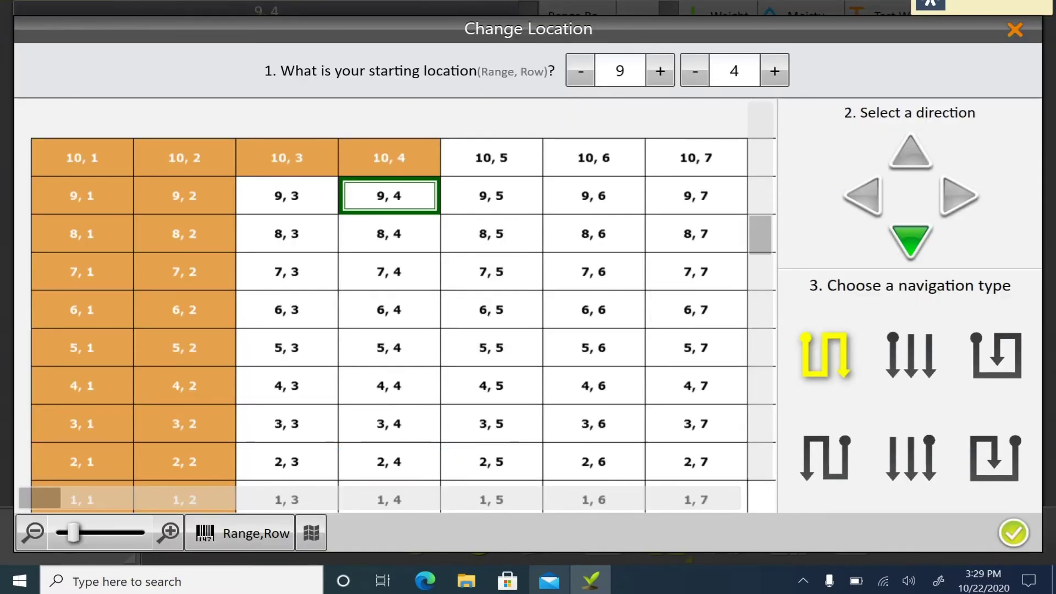
{"action": "left_click", "coordinate": [1015, 29]}
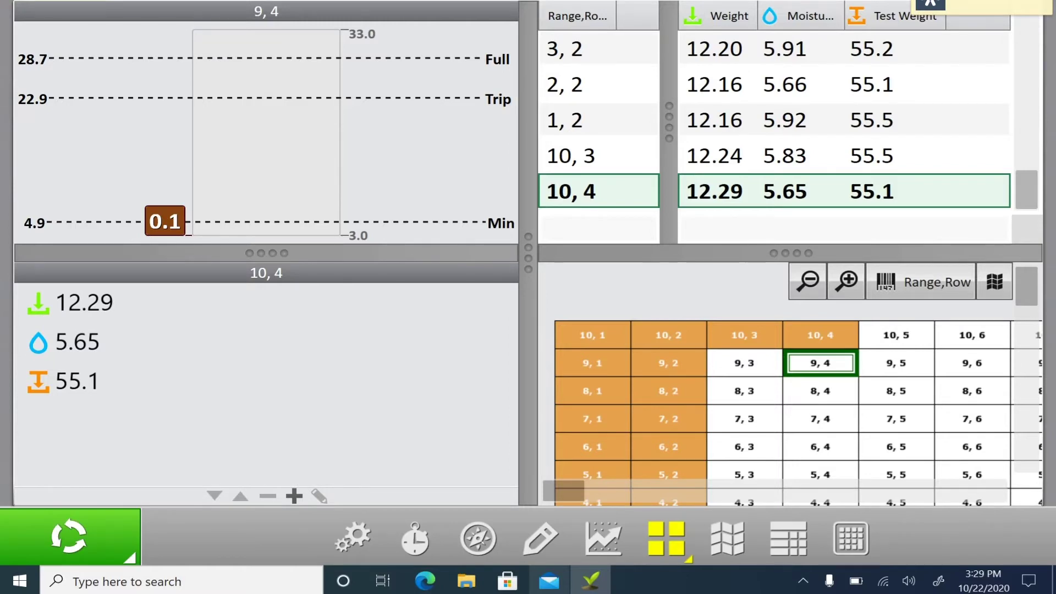
{"action": "left_click", "coordinate": [540, 538]}
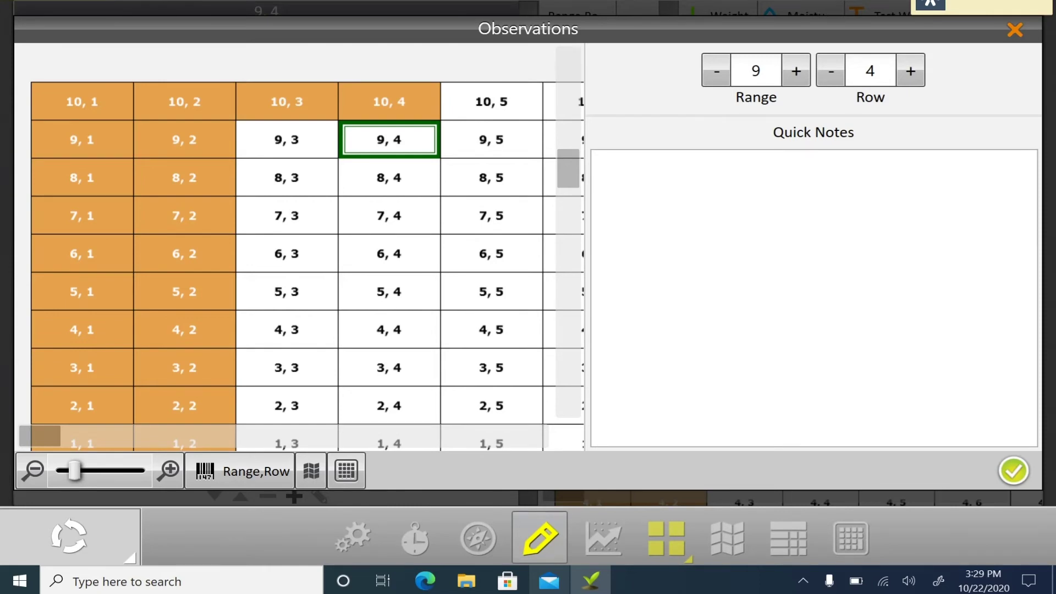
{"action": "left_click", "coordinate": [1014, 29]}
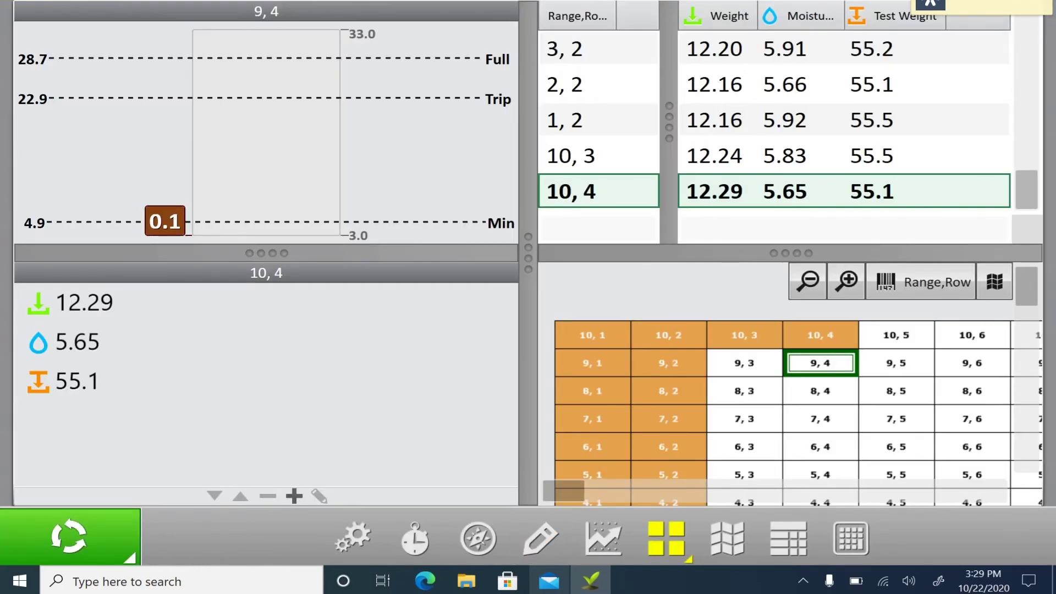
Leave the harvest session for the main menu and open the list of maps
{"action": "key", "text": "Escape"}
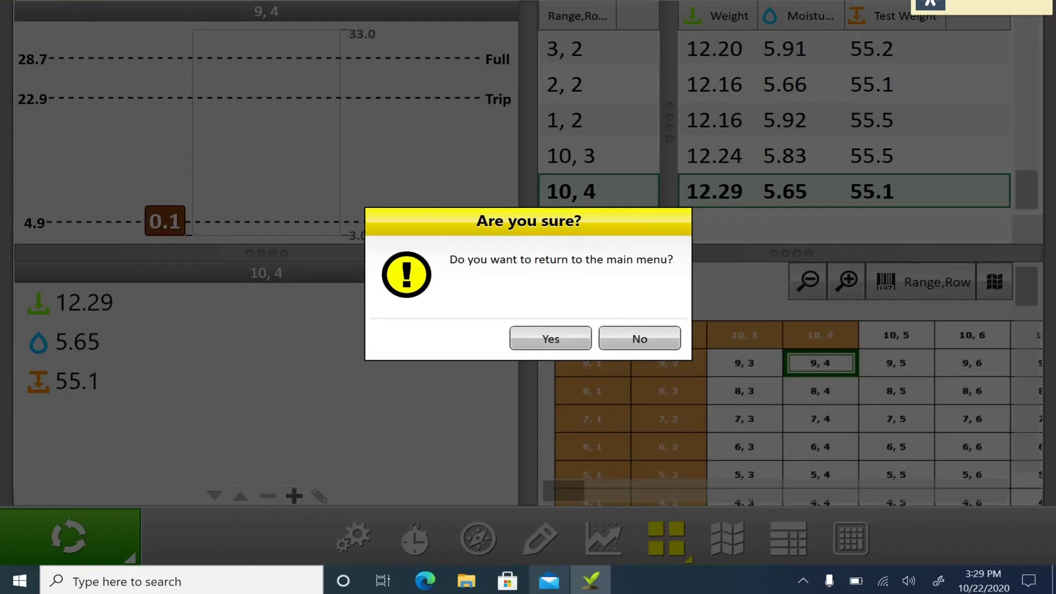
{"action": "left_click", "coordinate": [551, 338]}
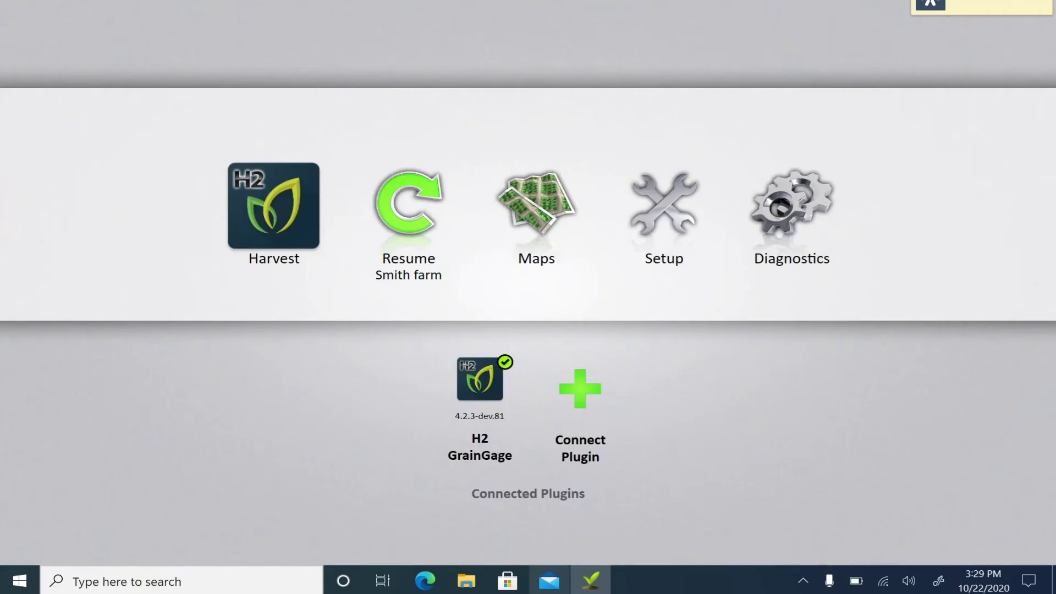
{"action": "left_click", "coordinate": [536, 211]}
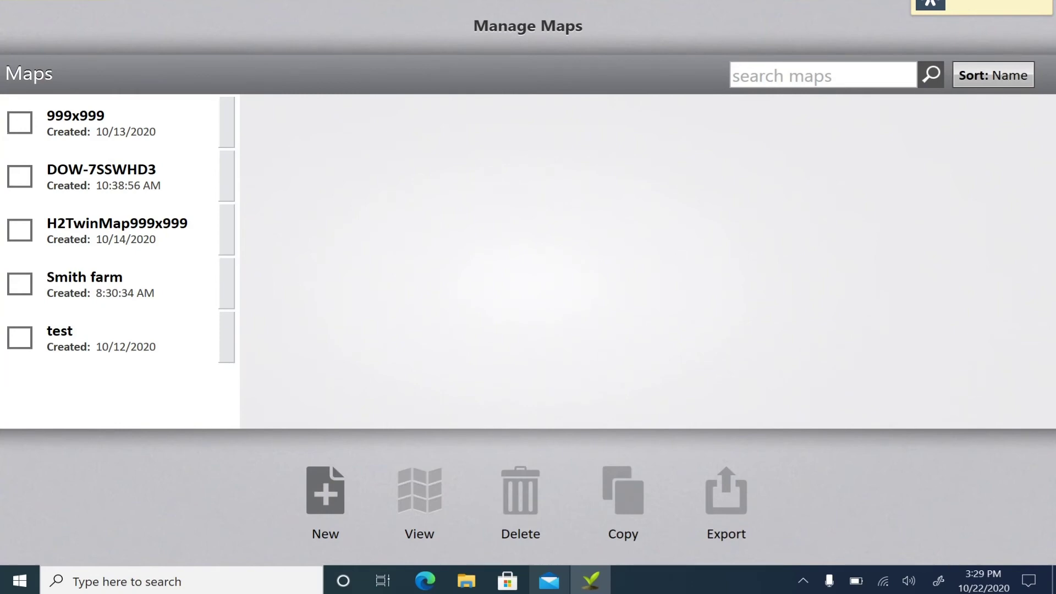
Export the Smith farm map's data to Smith farm.csv, review the exported records in Notepad and close the file
{"action": "left_click", "coordinate": [110, 283]}
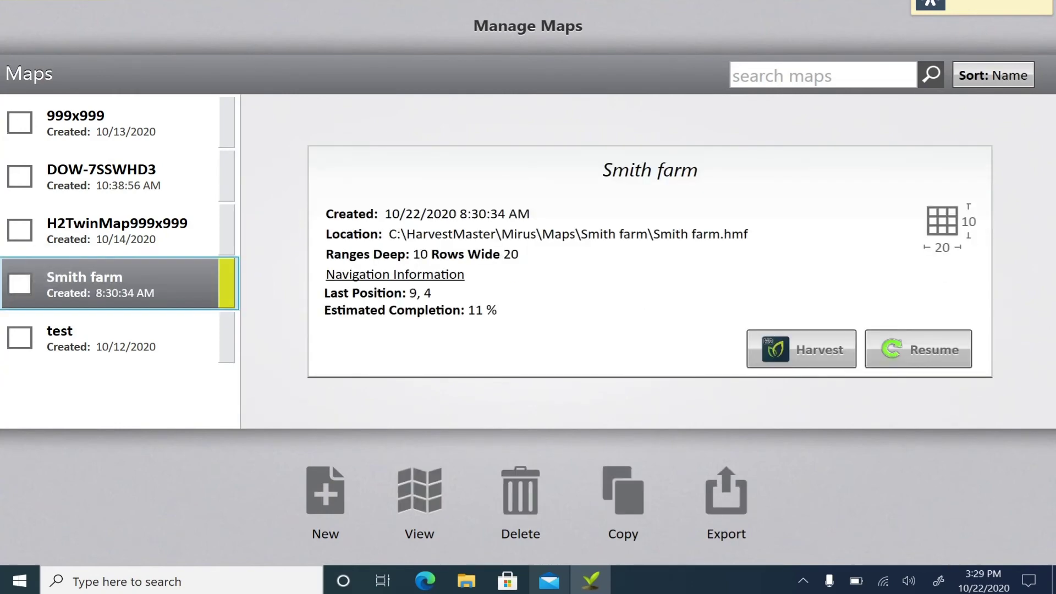
{"action": "left_click", "coordinate": [726, 497]}
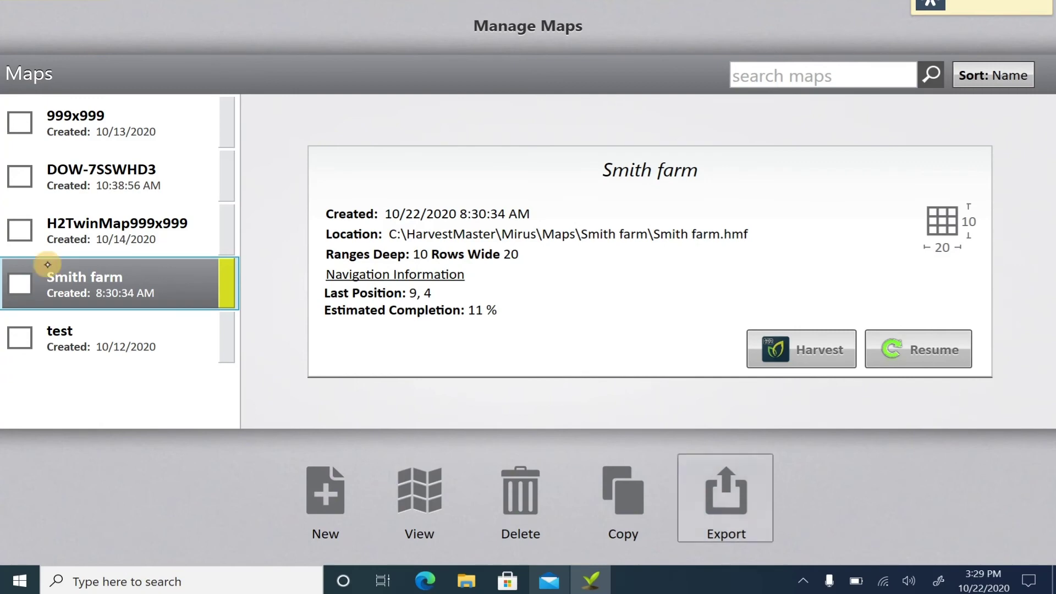
{"action": "key", "text": "Return"}
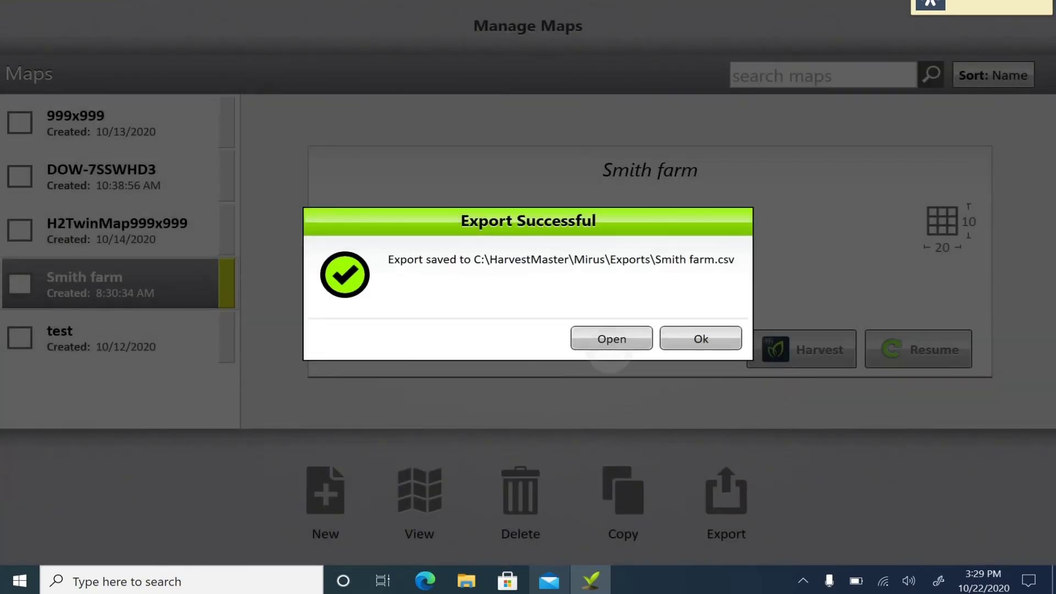
{"action": "left_click", "coordinate": [607, 340]}
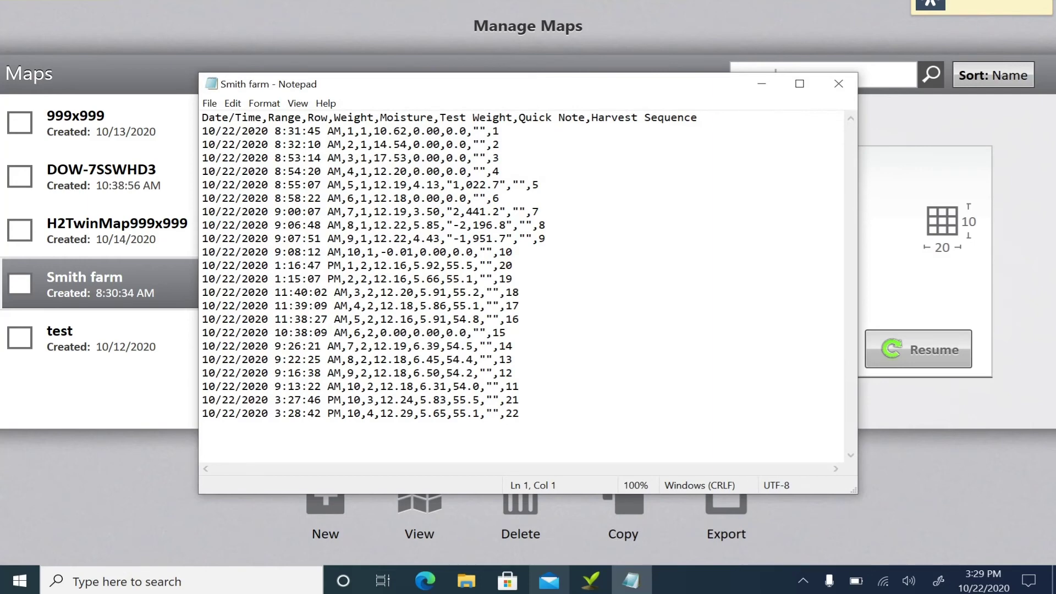
{"action": "key", "text": "alt+F4"}
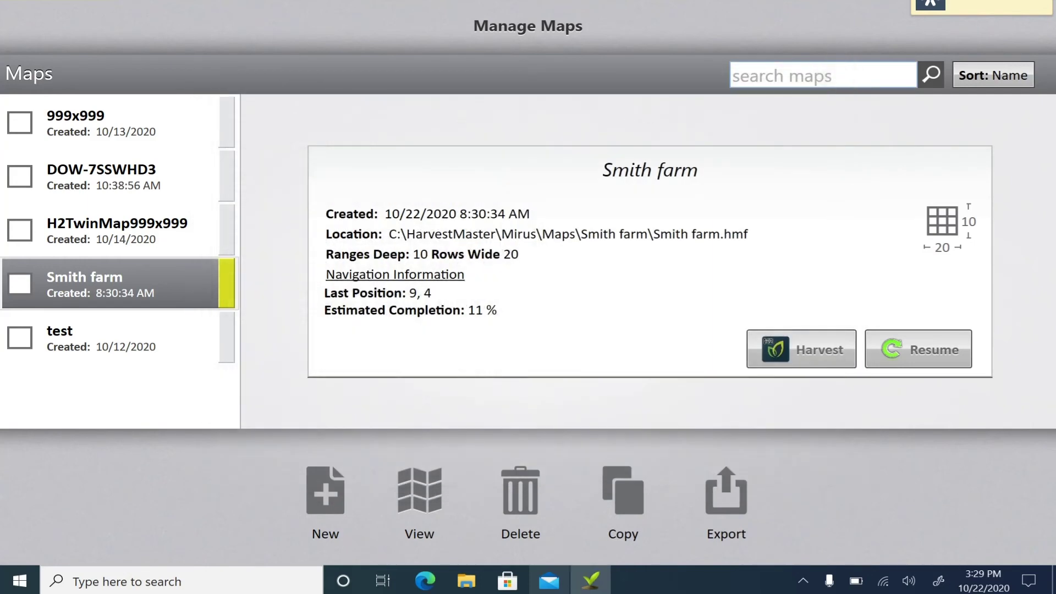
View the Smith farm map with its plots coloured by the Weight attribute, and return to the list of maps
{"action": "left_click", "coordinate": [419, 498]}
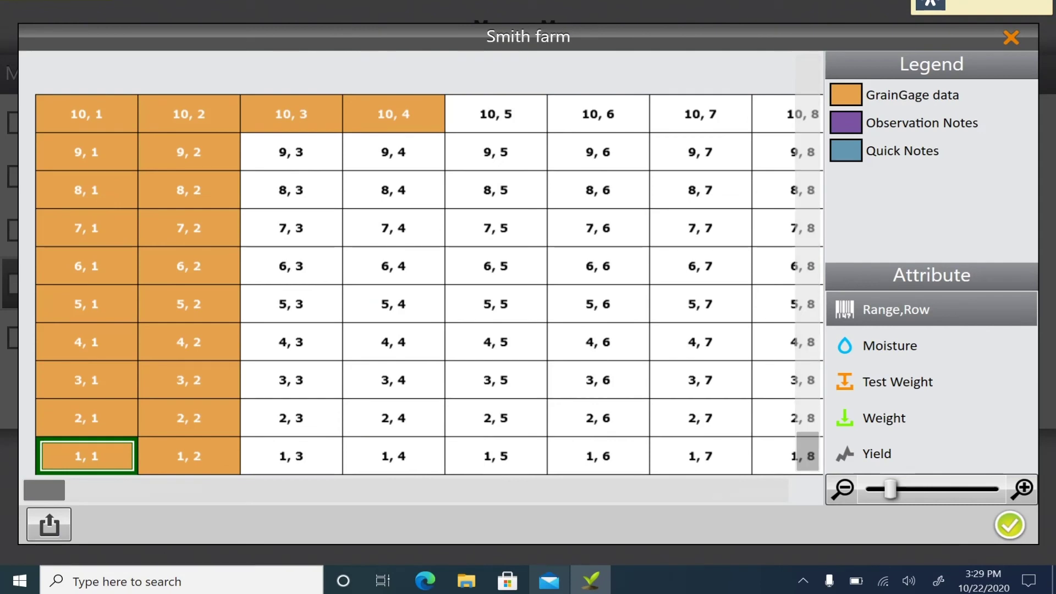
{"action": "left_click", "coordinate": [884, 418]}
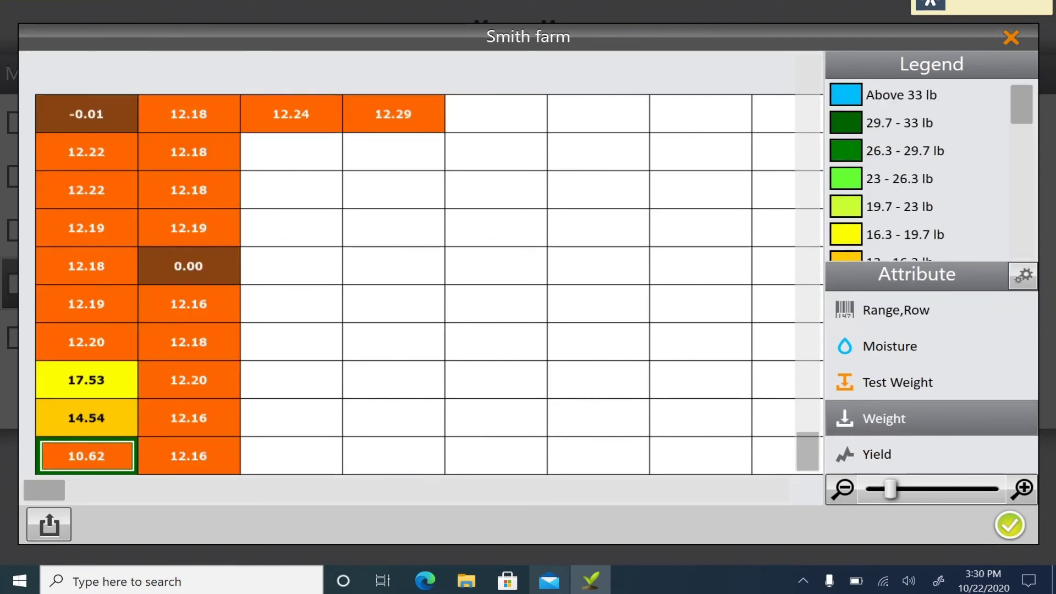
{"action": "key", "text": "Escape"}
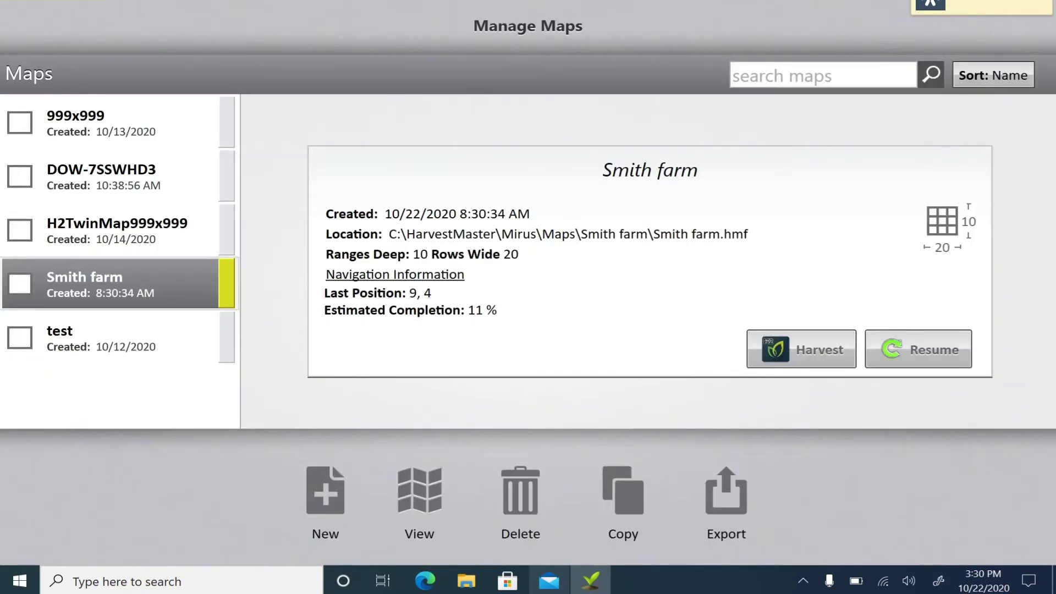
View the DOW-7SSWHD3 map with its plots coloured by the Weight attribute to compare values across the field
{"action": "left_click", "coordinate": [110, 176]}
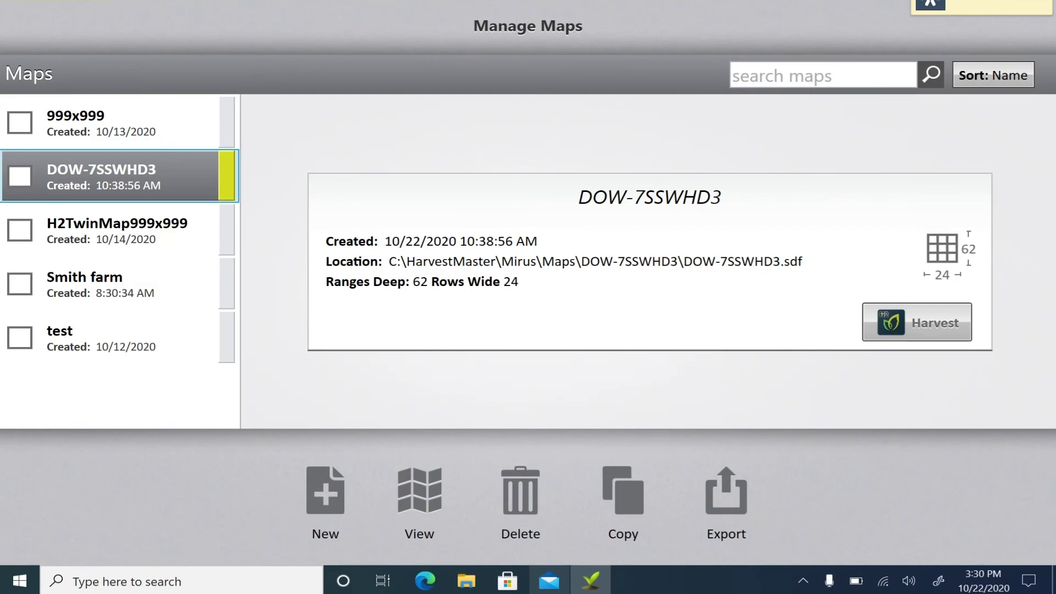
{"action": "double_click", "coordinate": [56, 168]}
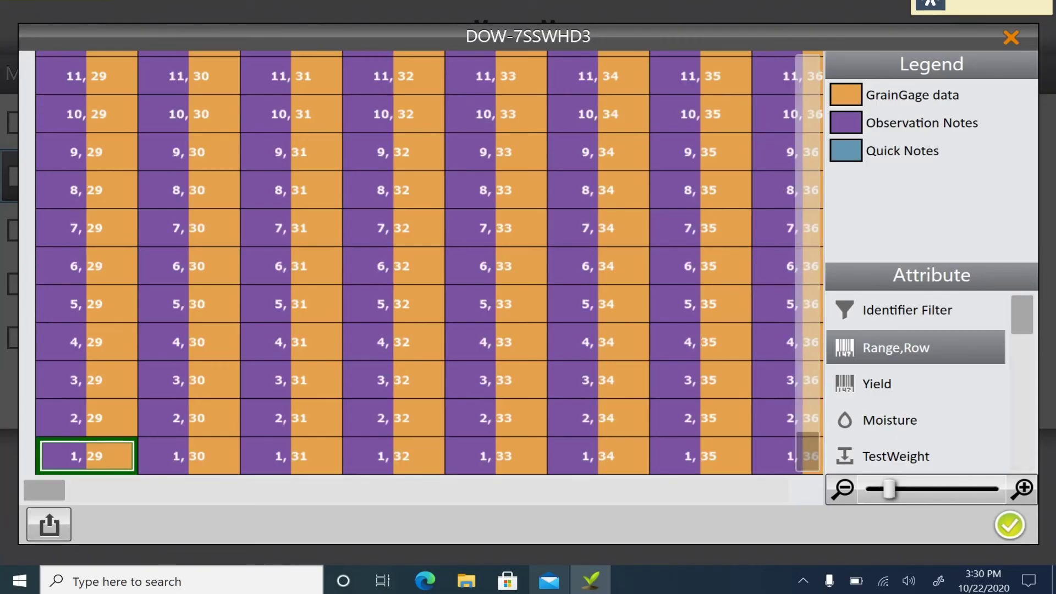
{"action": "scroll", "coordinate": [916, 385], "scroll_direction": "down", "scroll_amount": 2}
{"action": "left_click", "coordinate": [886, 420]}
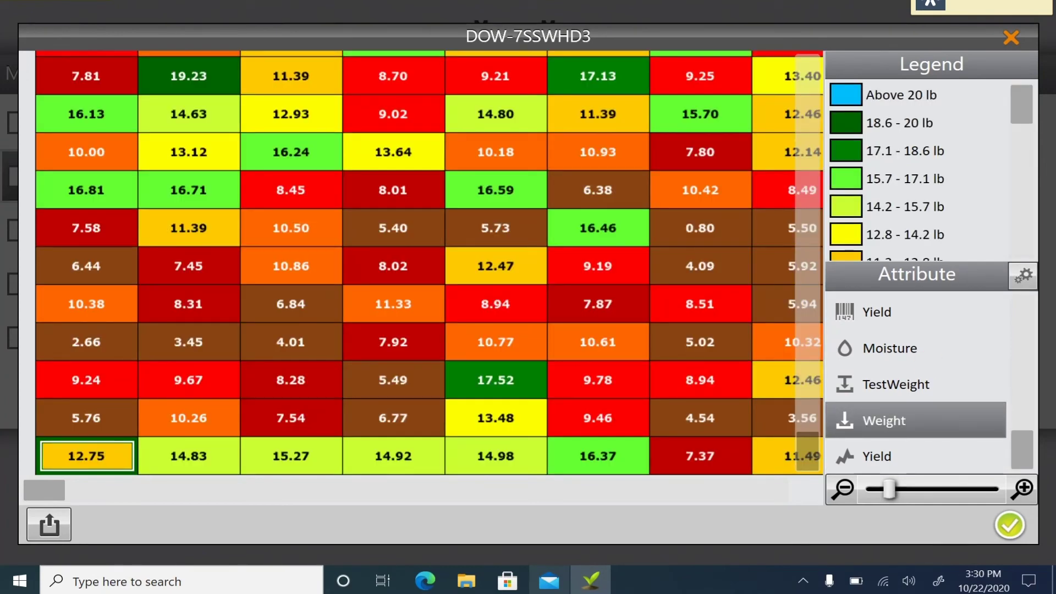
{"action": "left_click", "coordinate": [842, 488]}
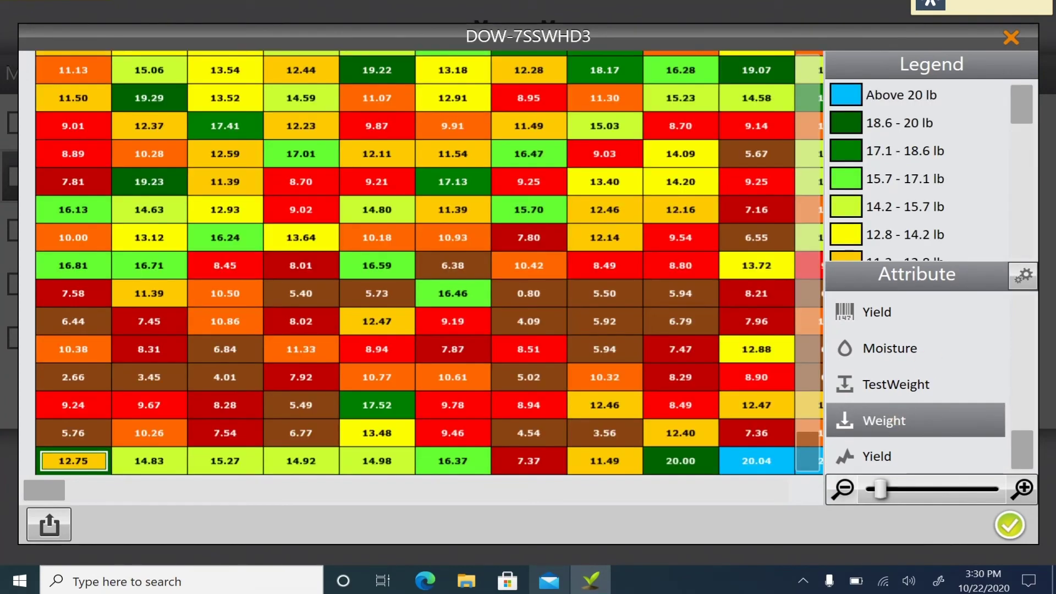